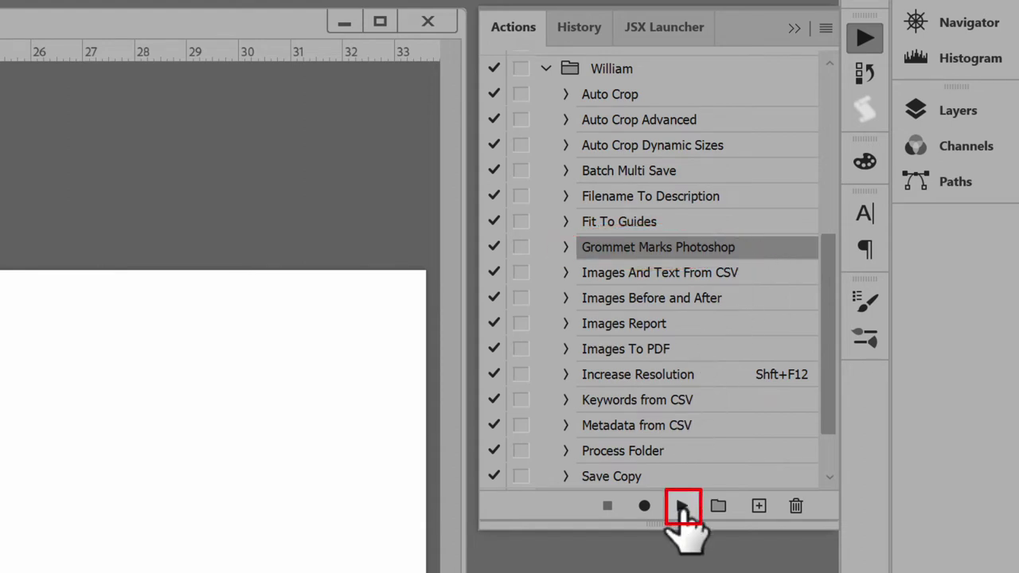
# Run the Grommet Marks Photoshop action and toggle the left-edge marks on and back off
pyautogui.click(682, 507)
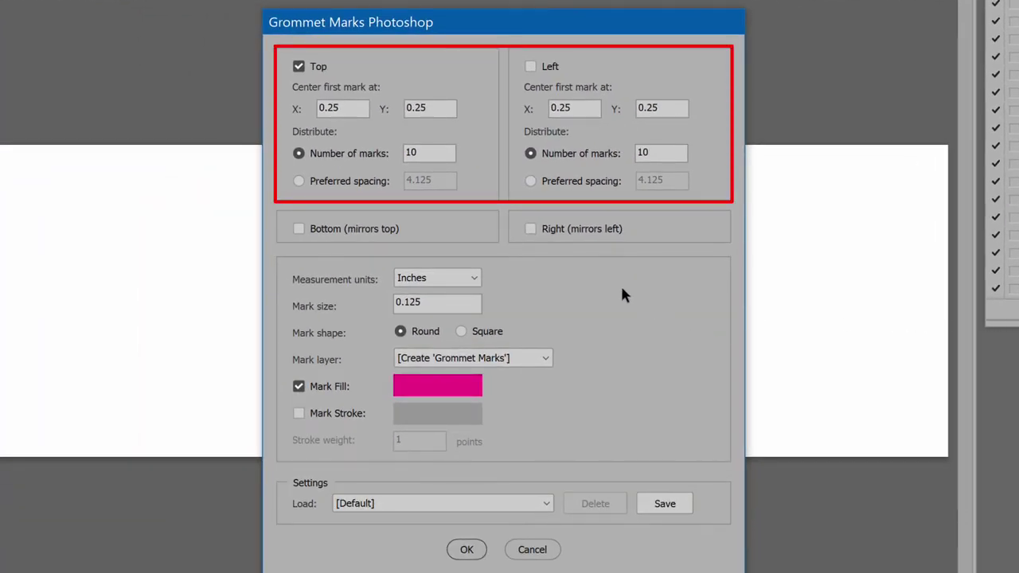
pyautogui.click(539, 70)
pyautogui.click(537, 70)
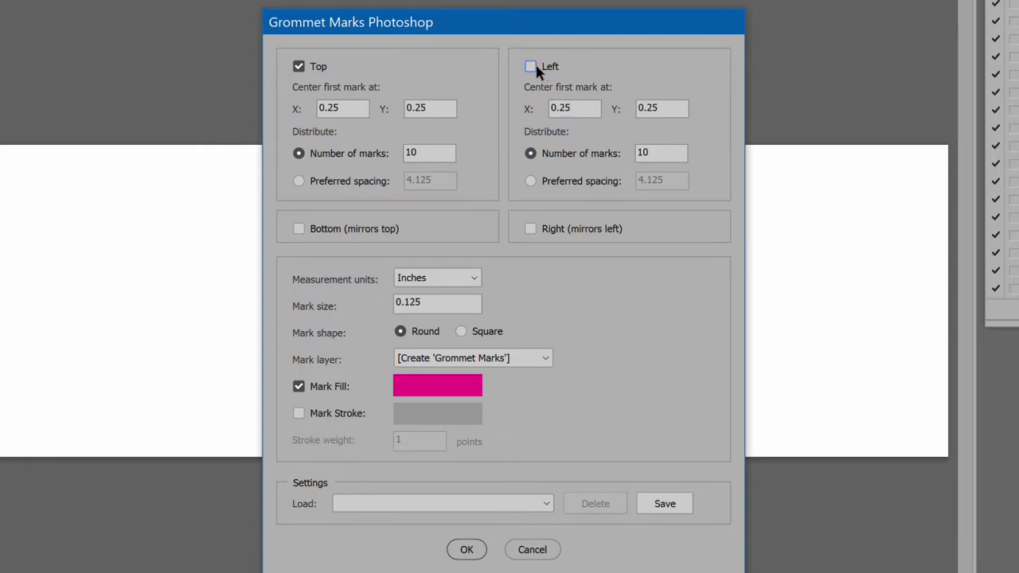
# Switch the top marks' distribution to preferred spacing and back to number of marks, leaving the first mark position as is
pyautogui.click(362, 109)
pyautogui.click(451, 110)
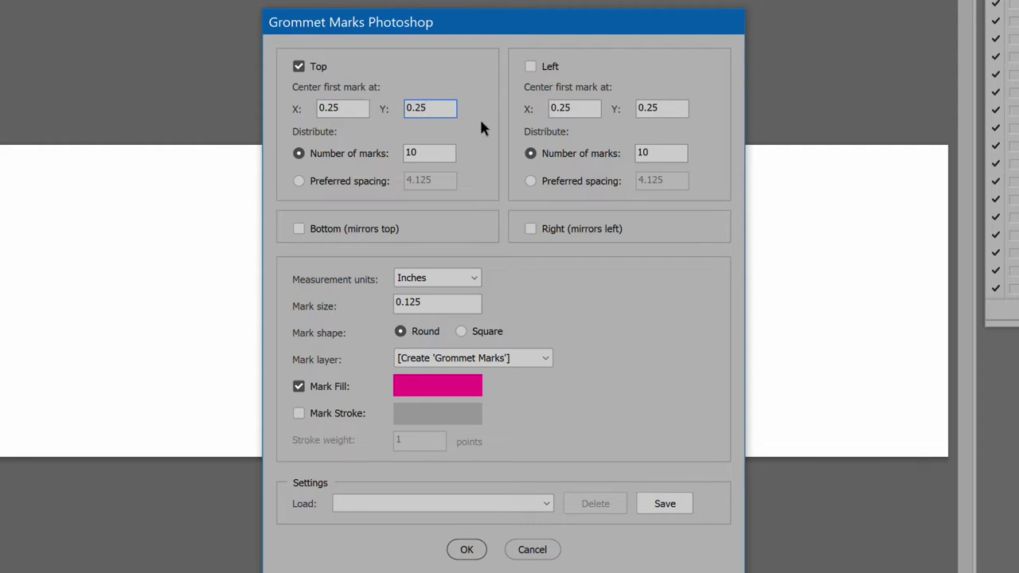
pyautogui.click(446, 149)
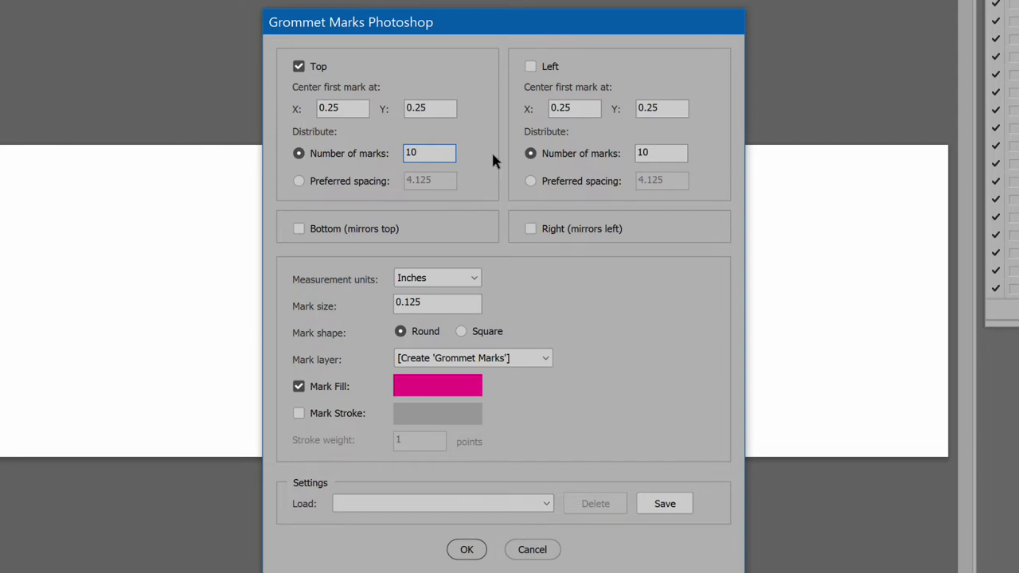
pyautogui.click(371, 182)
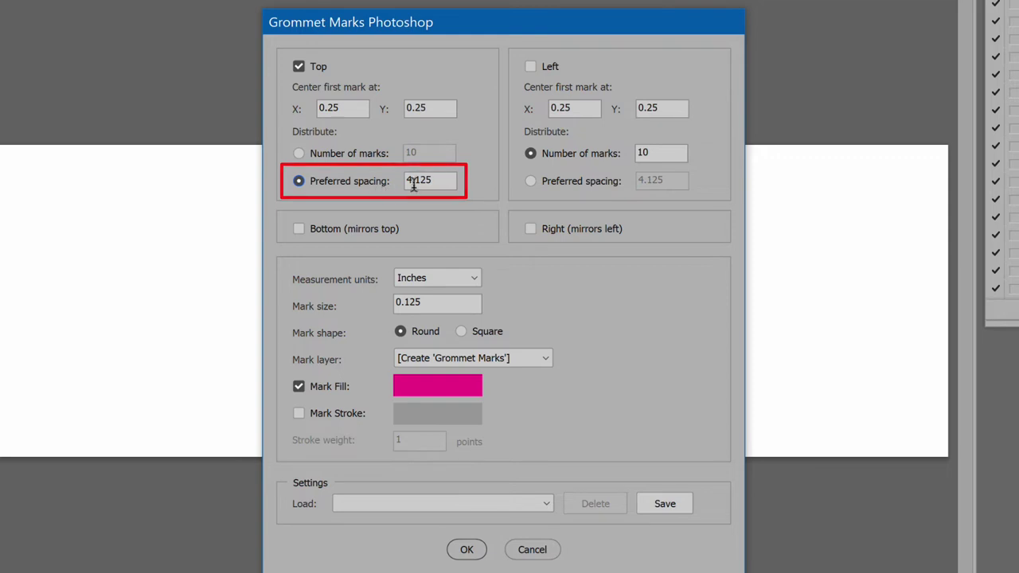
pyautogui.click(446, 182)
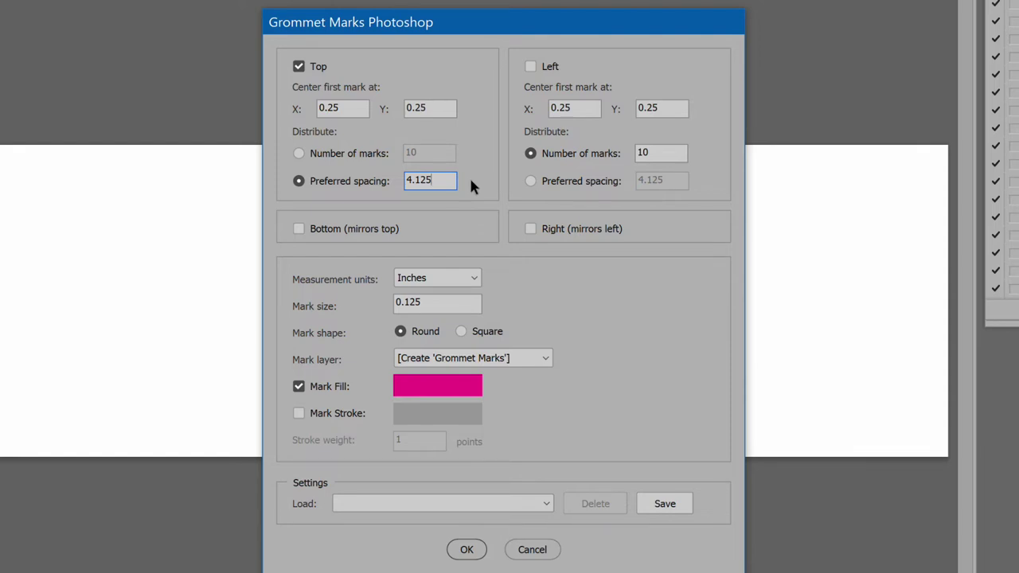
pyautogui.click(373, 158)
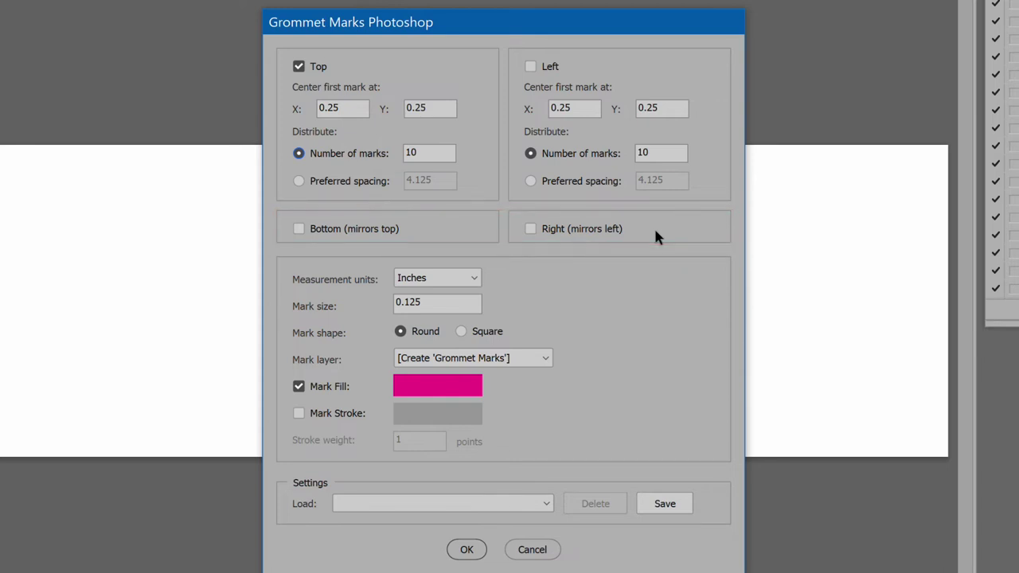
# Examine the available measurement units and the layer choices for the marks
pyautogui.click(472, 278)
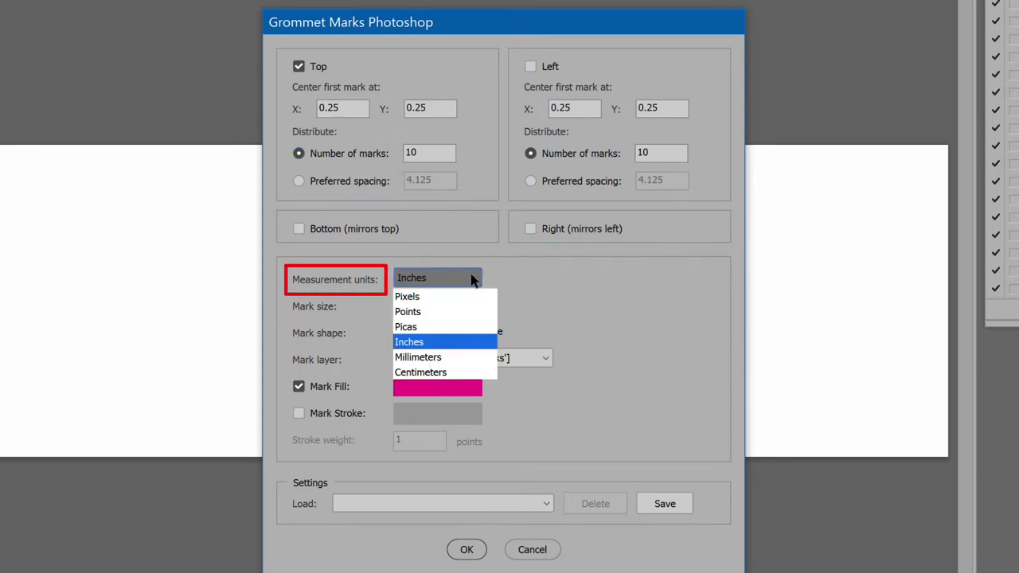
pyautogui.click(471, 278)
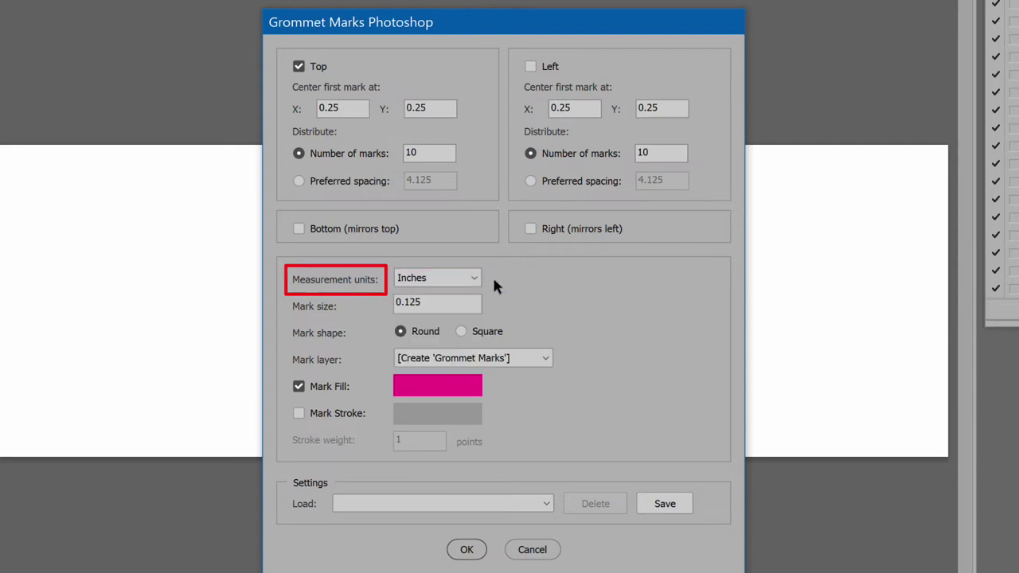
pyautogui.click(544, 357)
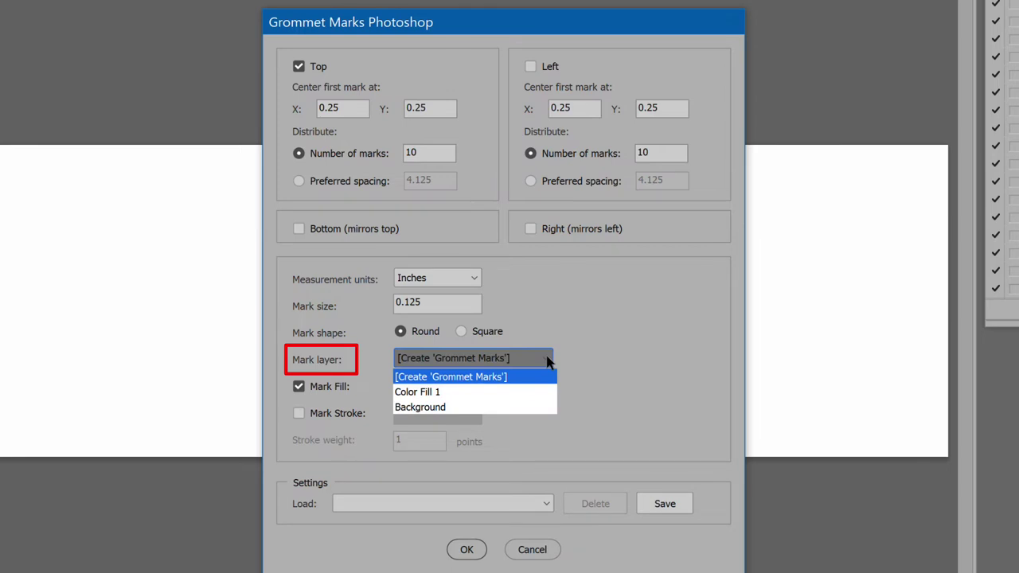
pyautogui.click(547, 360)
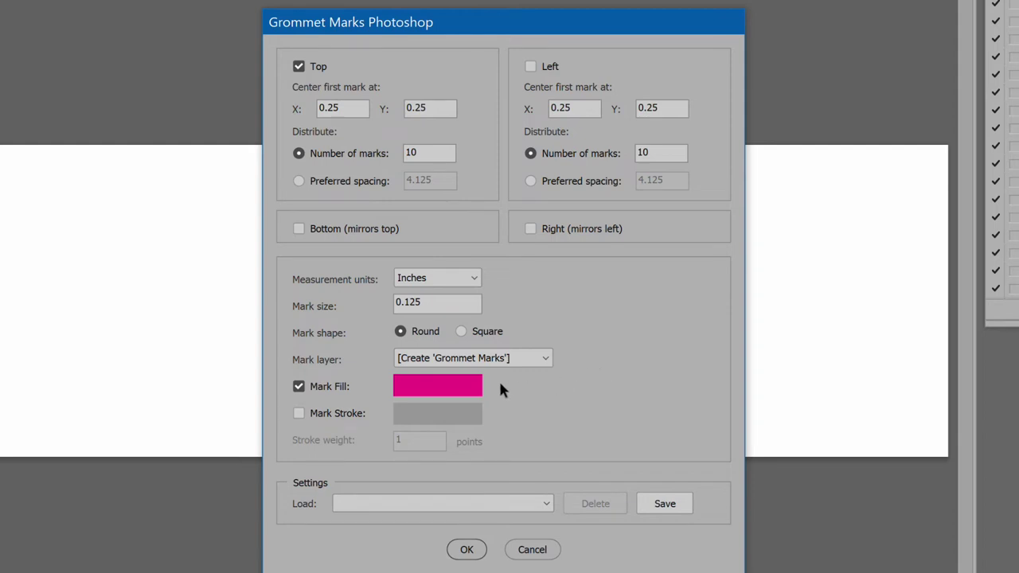
# Try the mark stroke option on and off, and inspect the mark fill colour in the Color Picker
pyautogui.click(335, 418)
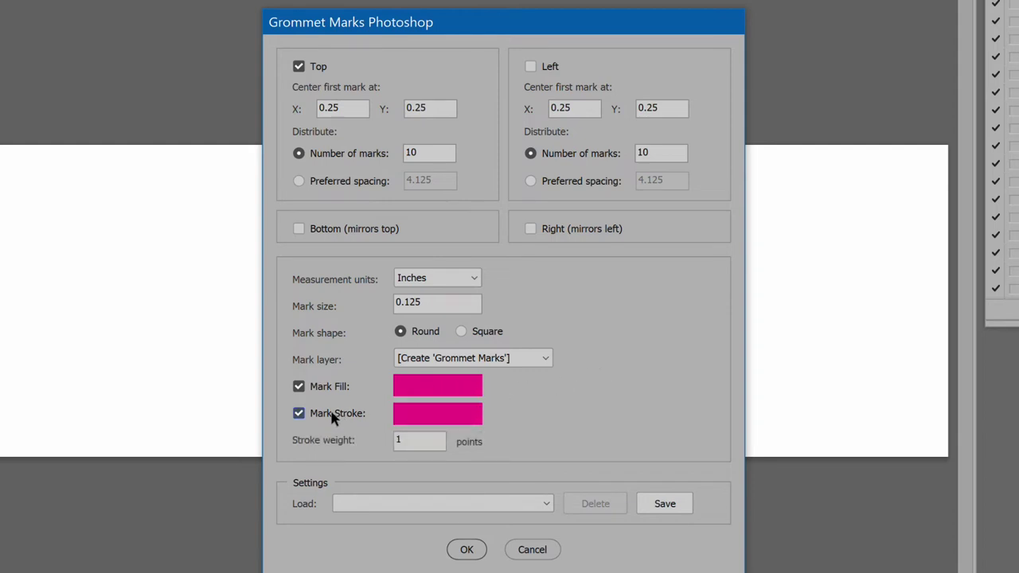
pyautogui.click(334, 418)
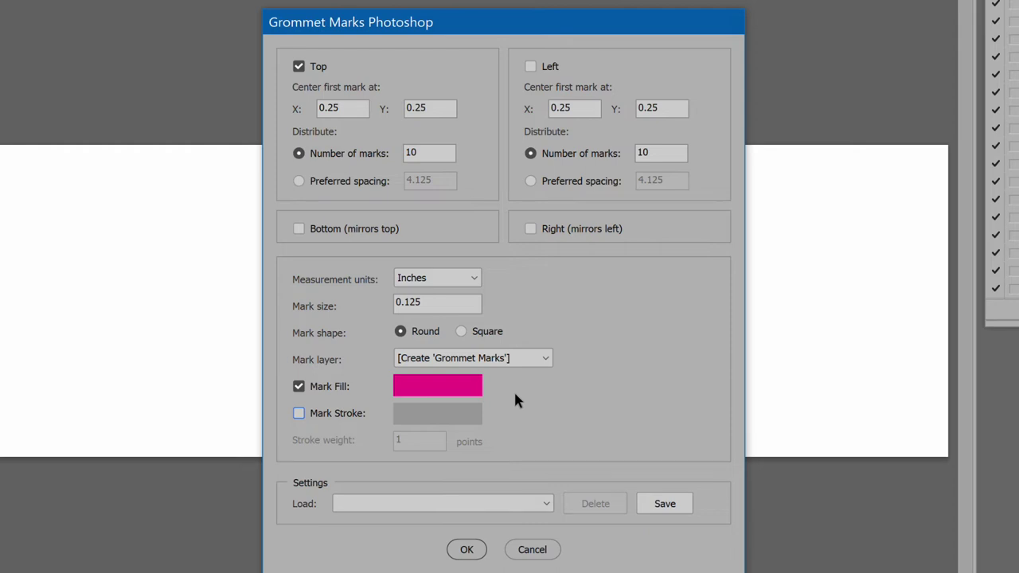
pyautogui.click(446, 387)
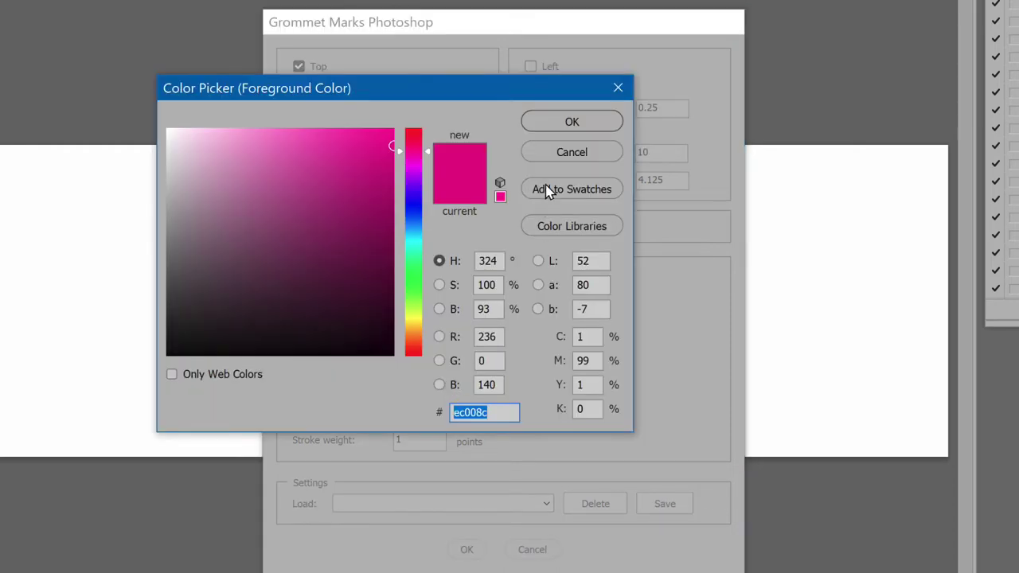
pyautogui.click(573, 123)
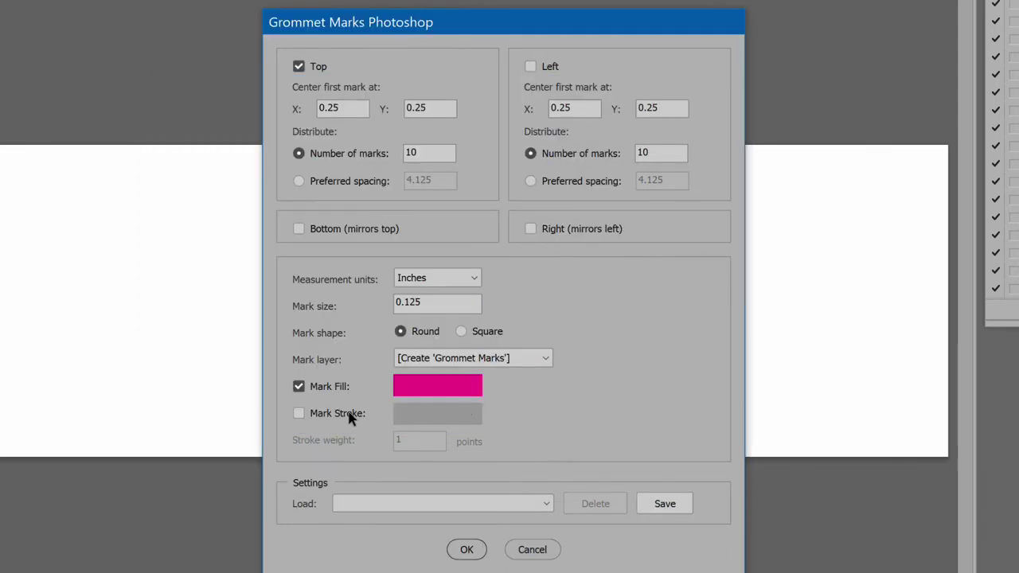
pyautogui.click(350, 419)
pyautogui.click(426, 443)
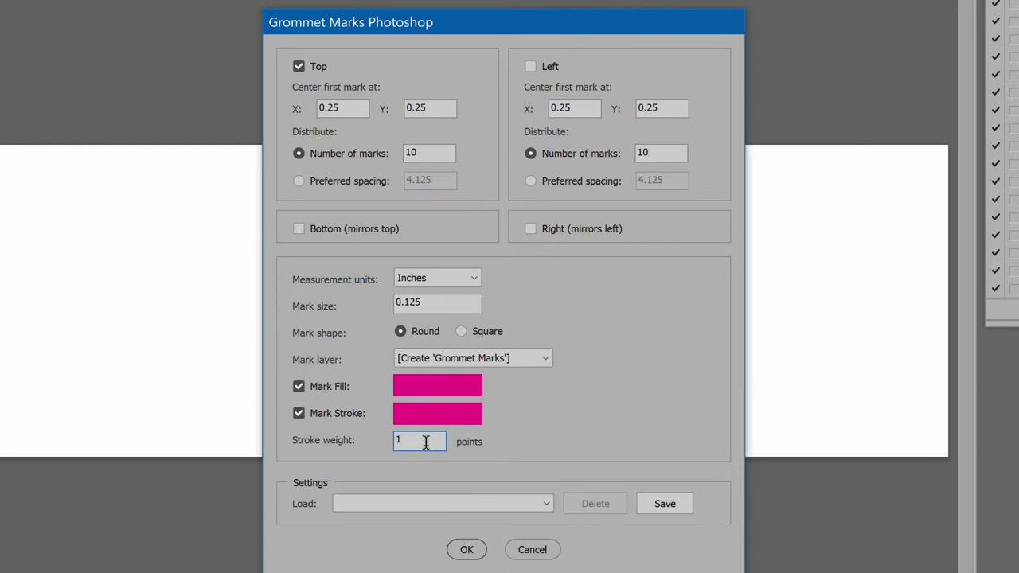
pyautogui.click(353, 415)
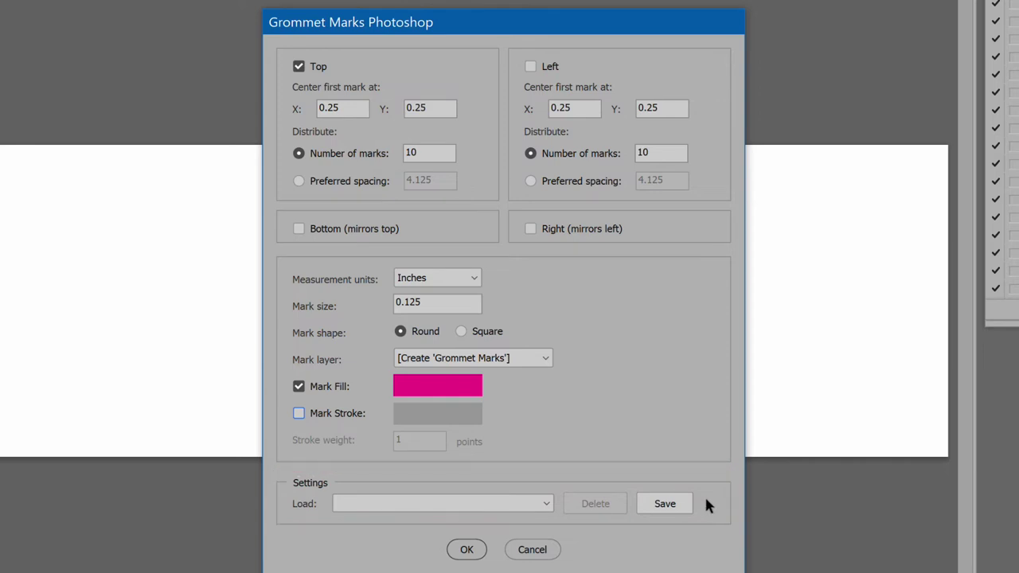
# Load the default settings, set the mark size to 0.25 inches, and generate the top-edge marks
pyautogui.click(545, 504)
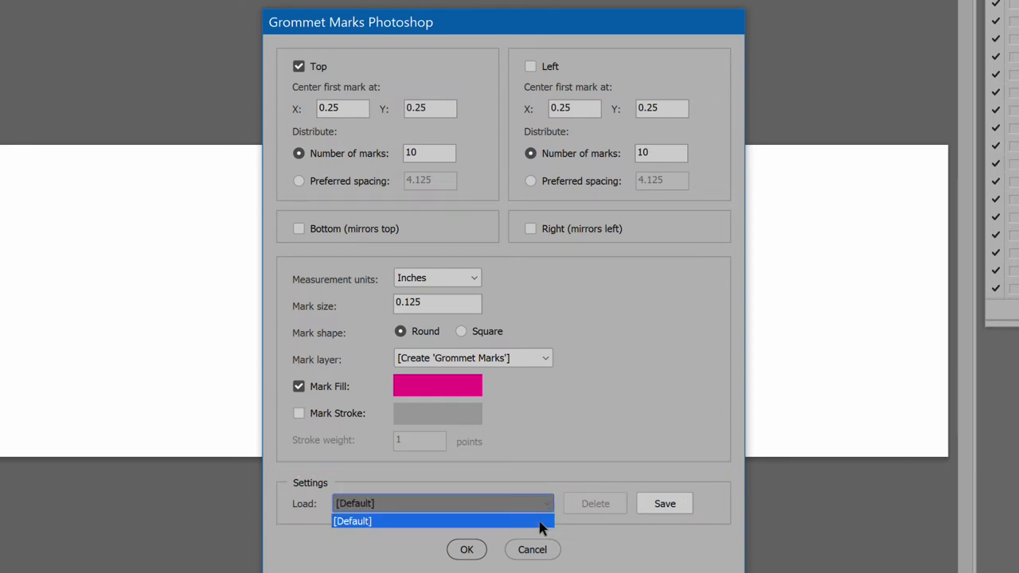
pyautogui.click(539, 521)
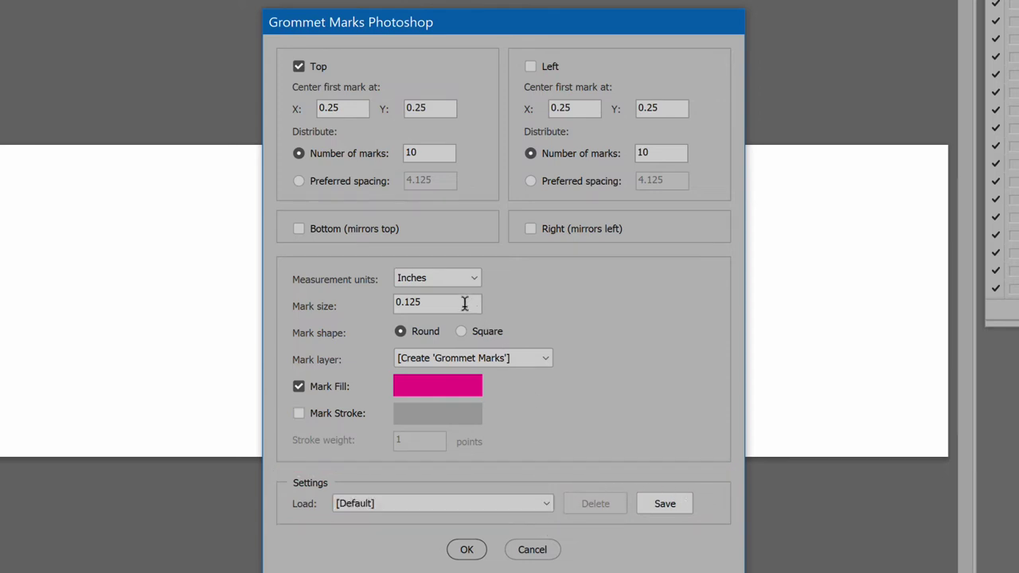
pyautogui.moveTo(464, 303); pyautogui.dragTo(348, 303)
pyautogui.press('BackSpace')
pyautogui.write('0.25')
pyautogui.press('Tab')
pyautogui.click(467, 549)
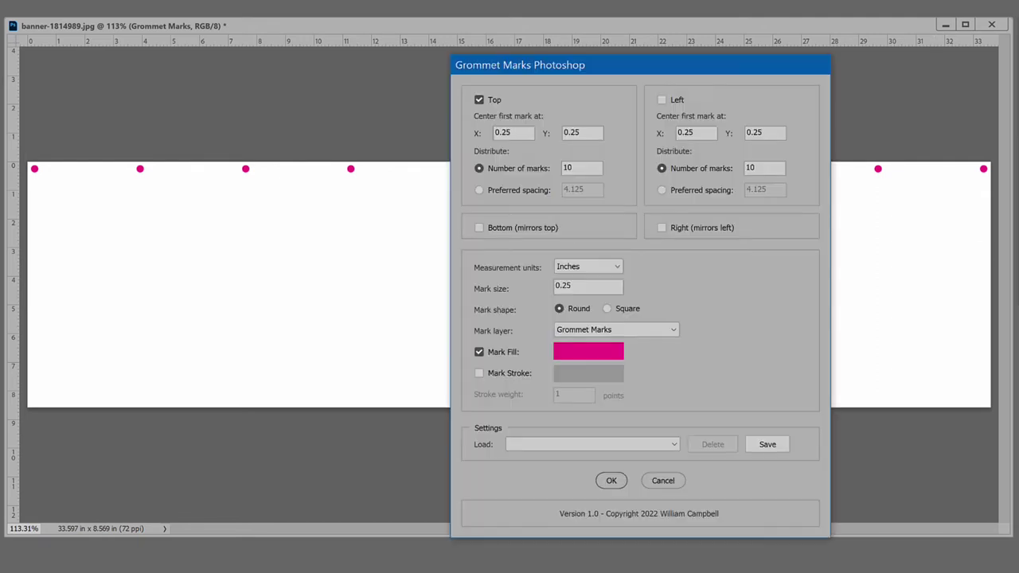
# Regenerate the top-edge grommet marks with the number of marks set to 5
pyautogui.doubleClick(587, 167)
pyautogui.write('5')
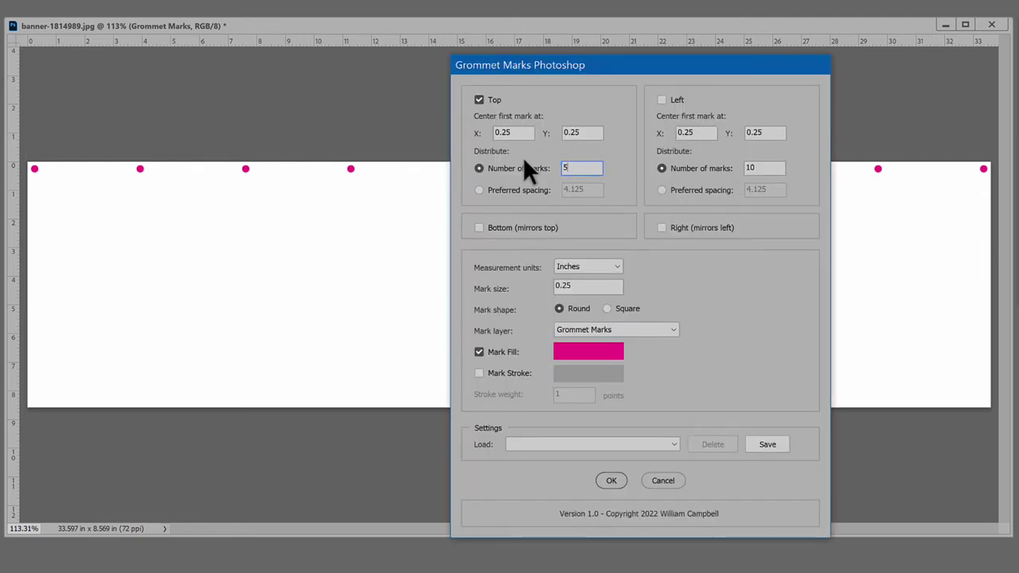
pyautogui.click(612, 481)
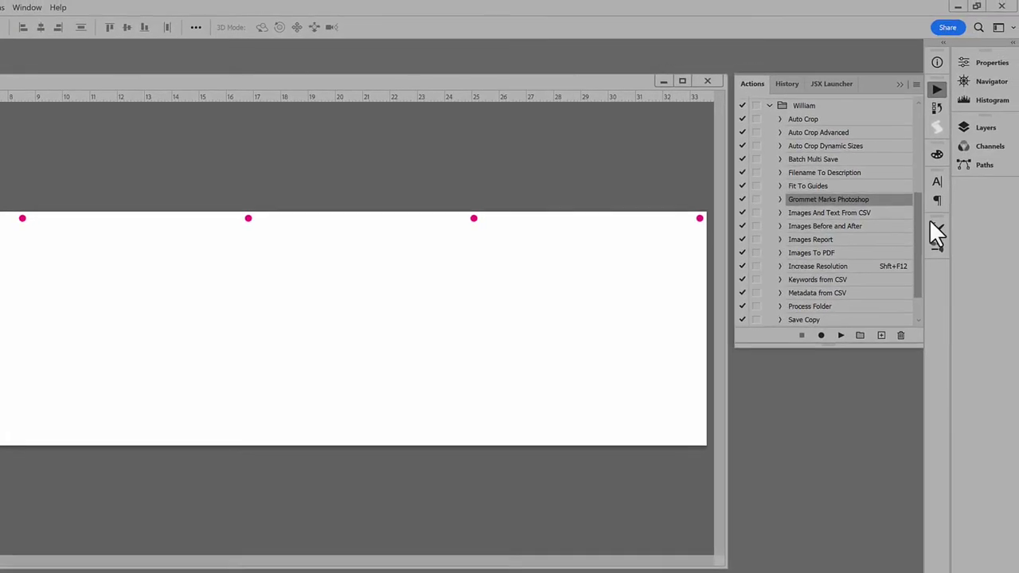
# Revert the banner to the first Grommet Marks state in the document history
pyautogui.click(983, 129)
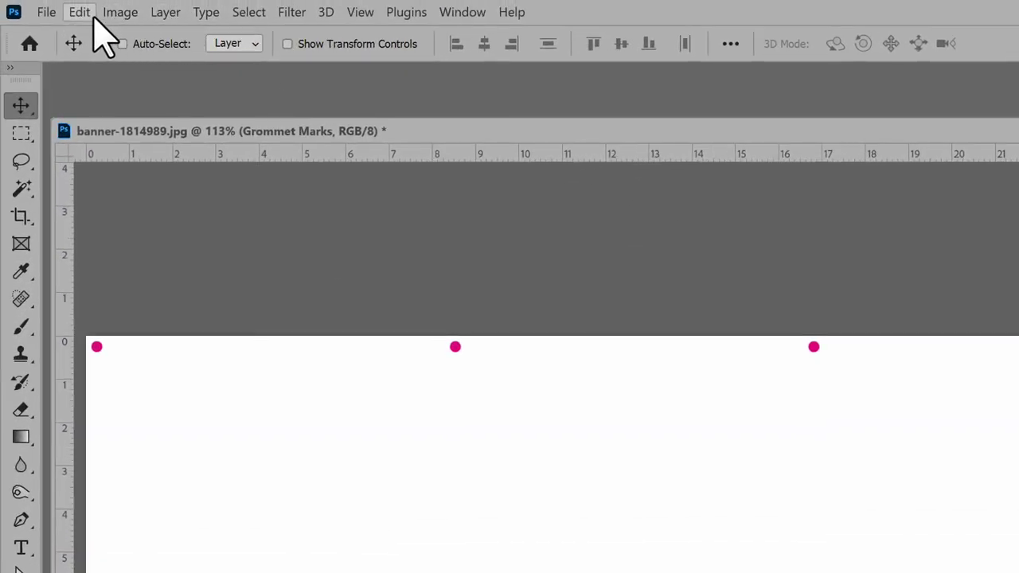
pyautogui.click(84, 14)
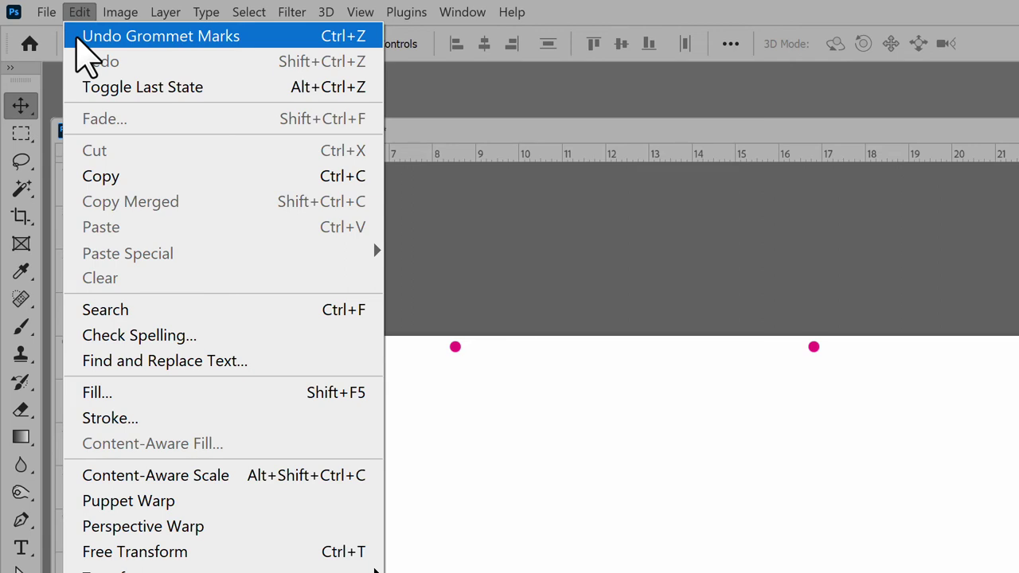
pyautogui.click(587, 90)
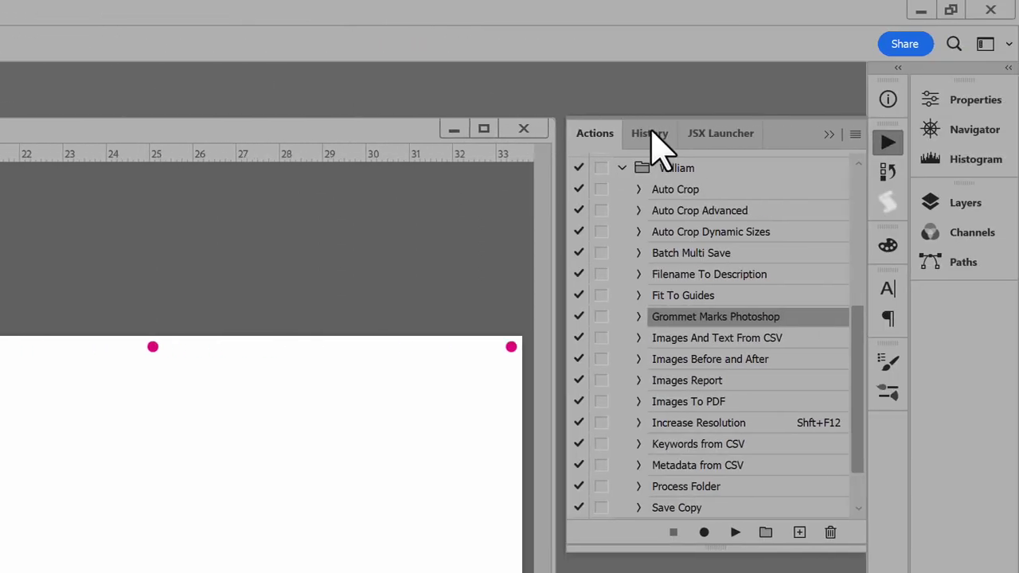
pyautogui.click(653, 134)
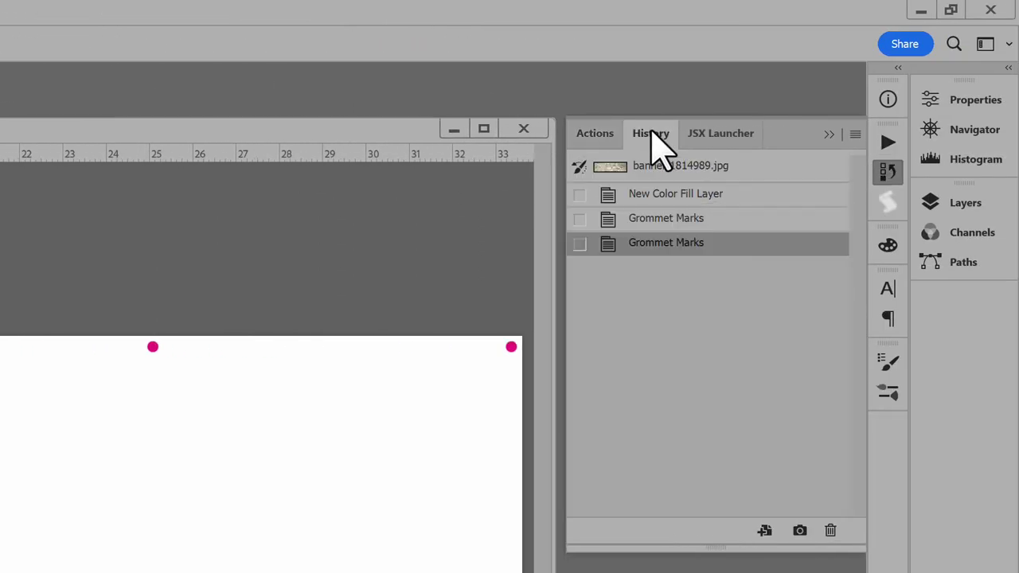
pyautogui.click(748, 218)
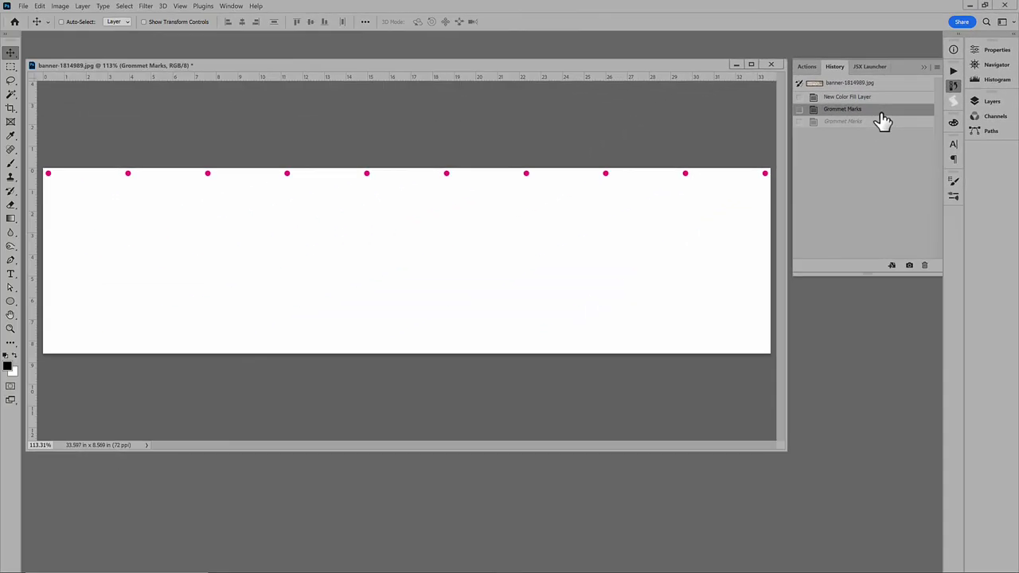
# Run the Grommet Marks Photoshop action again, distributing the top marks by a preferred spacing of 4.125 inches
pyautogui.click(806, 66)
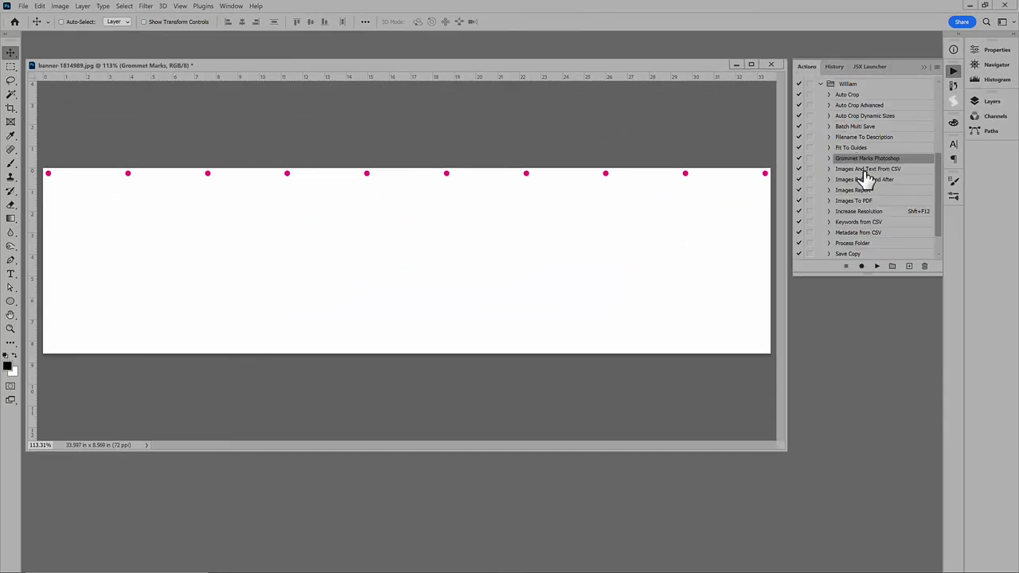
pyautogui.click(876, 267)
pyautogui.click(431, 188)
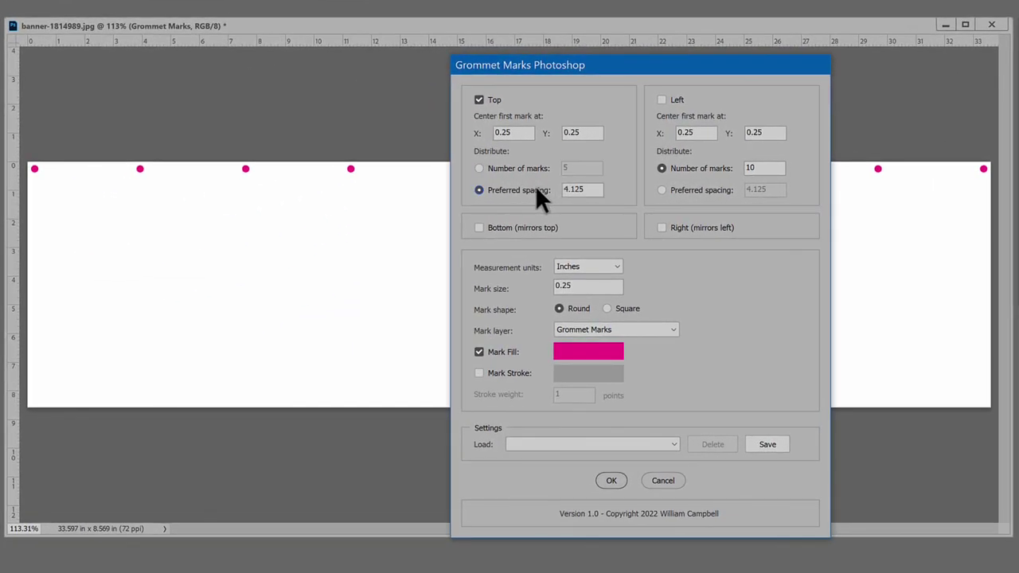
pyautogui.click(611, 480)
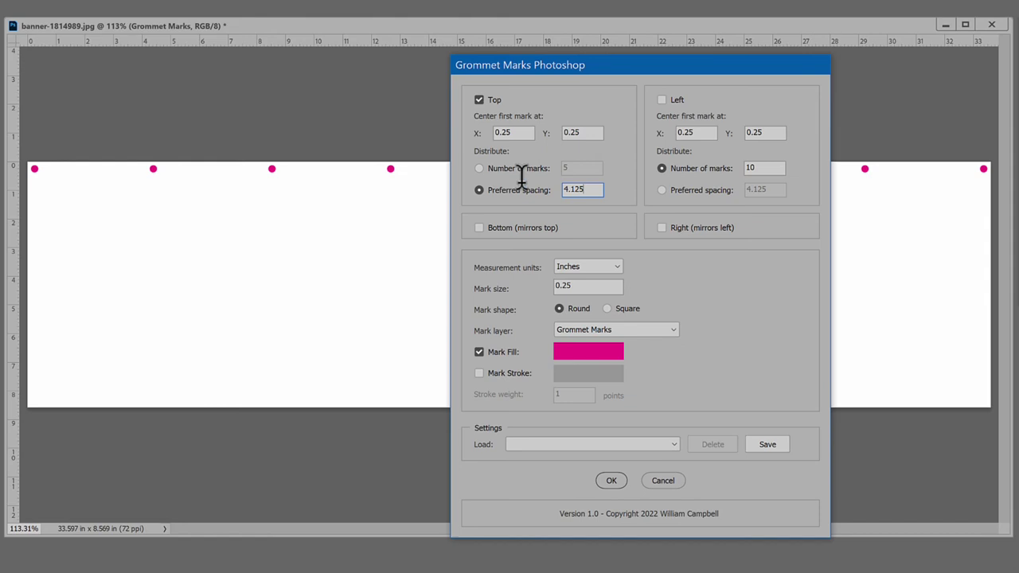
# Regenerate the marks with the top preferred spacing set to 8 inches and mirrored along the bottom edge
pyautogui.click(518, 182)
pyautogui.write('8')
pyautogui.click(612, 480)
pyautogui.click(614, 480)
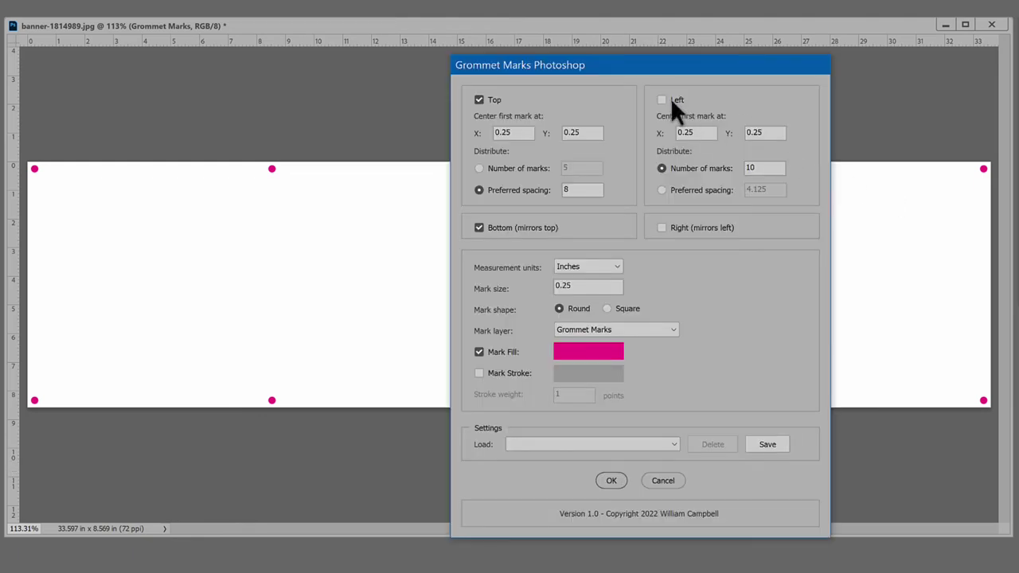
# Add 3 marks along the left edge, mirror them on the right edge, and generate the marks
pyautogui.click(670, 100)
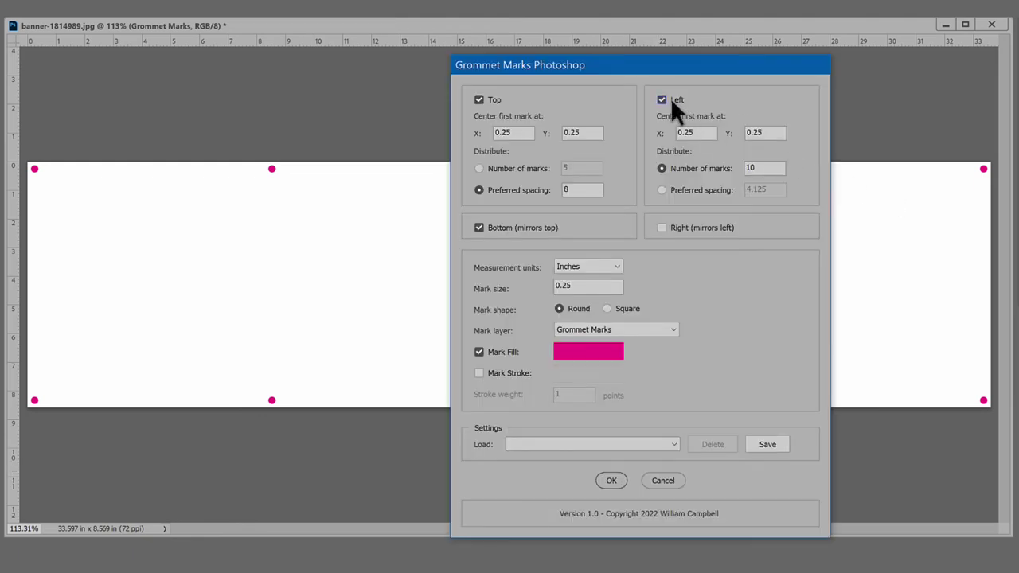
pyautogui.moveTo(765, 167); pyautogui.dragTo(707, 166)
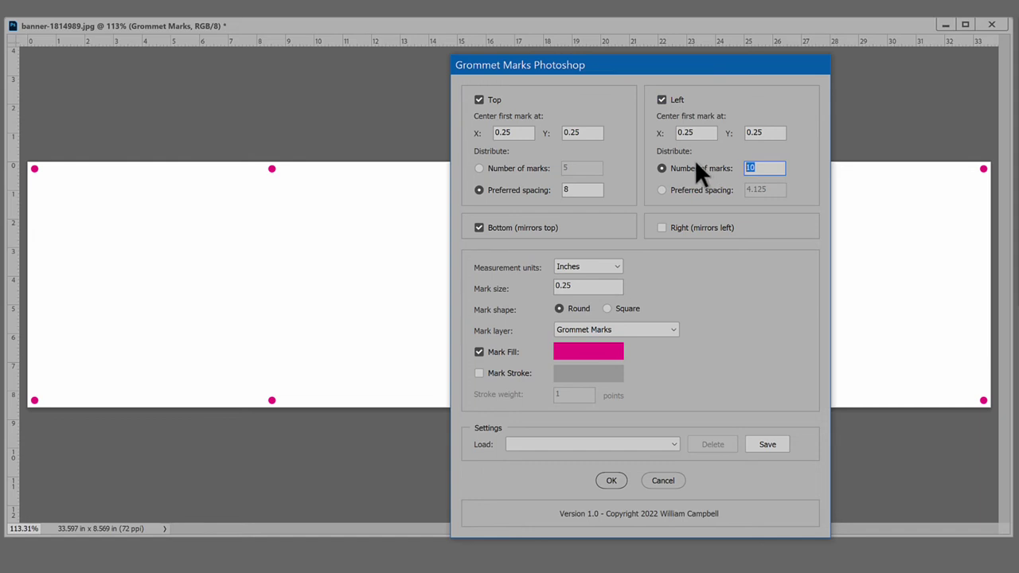
pyautogui.write('3')
pyautogui.click(710, 229)
pyautogui.click(610, 480)
# Set the mark size to .125 inches and regenerate the marks on all four edges
pyautogui.moveTo(597, 280); pyautogui.dragTo(540, 285)
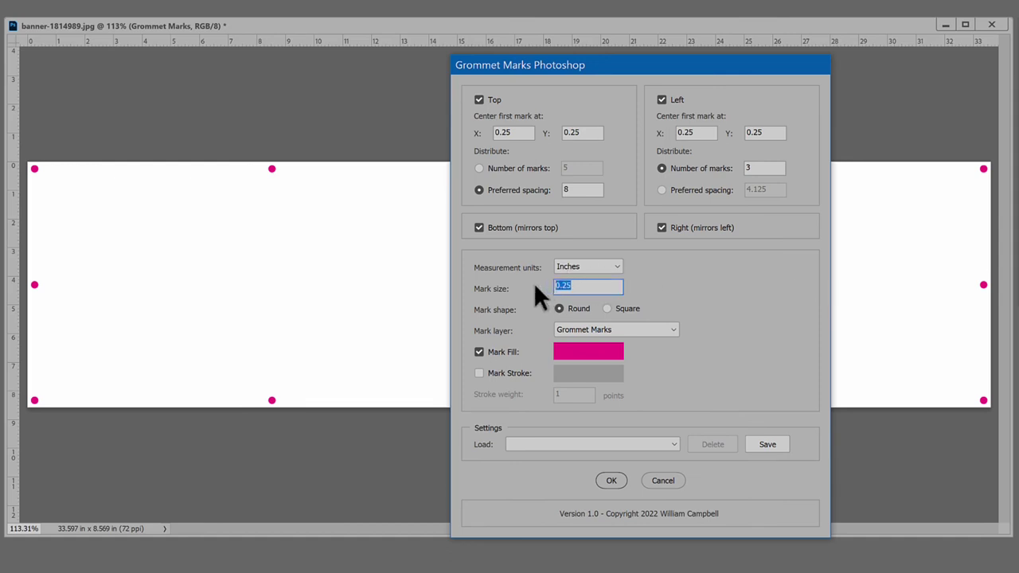
pyautogui.write('.125')
pyautogui.press('Tab')
pyautogui.click(614, 479)
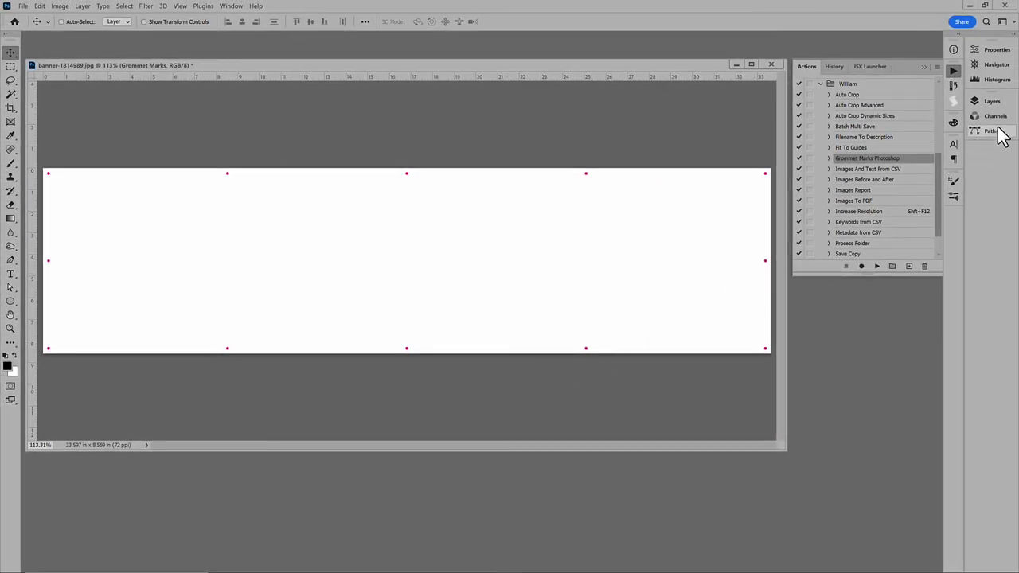
# Delete the Color Fill 1 layer that covers the banner artwork
pyautogui.click(991, 101)
pyautogui.rightClick(898, 173)
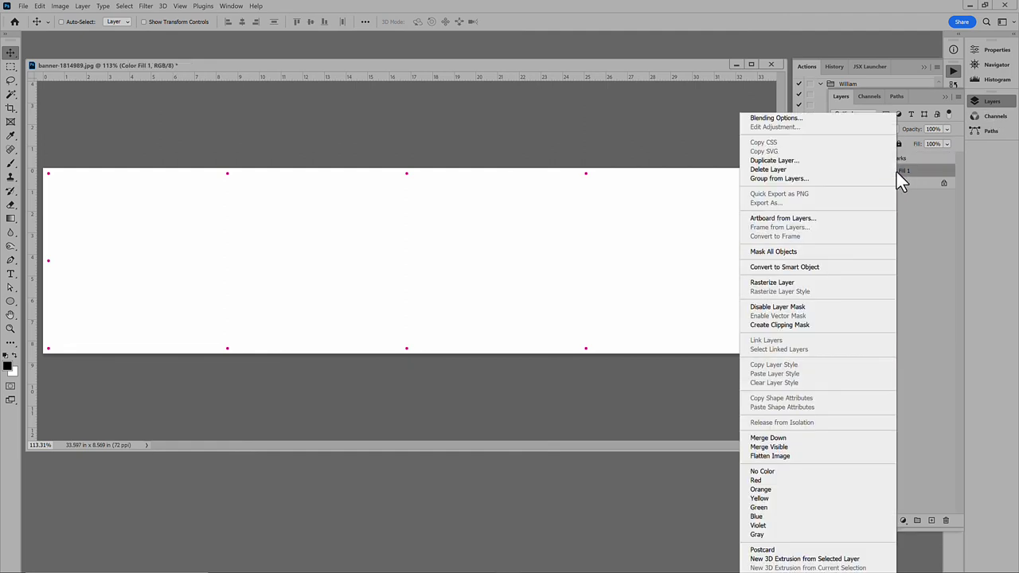
pyautogui.click(891, 169)
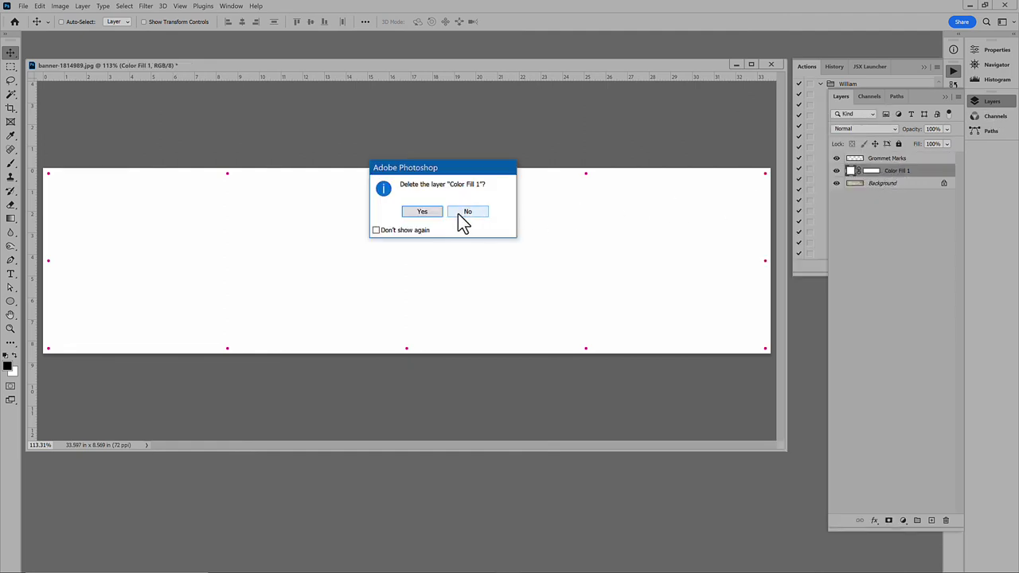
pyautogui.press('Return')
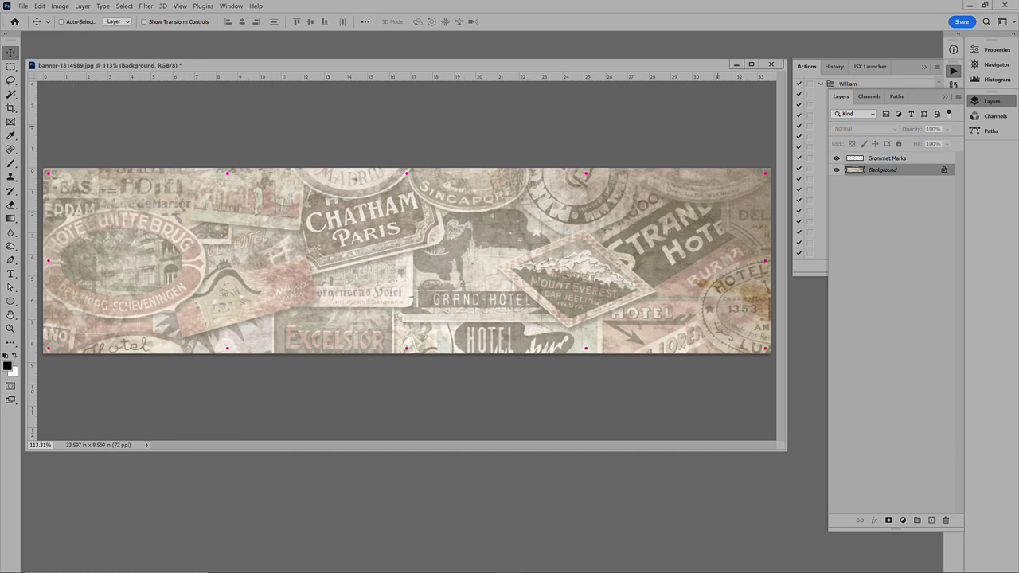
# Select the whole canvas area of the Background layer and fill it with the black foreground color
pyautogui.keyDown('ctrl'); pyautogui.click(855, 171); pyautogui.keyUp('ctrl')
pyautogui.hotkey('shift', 'F5')
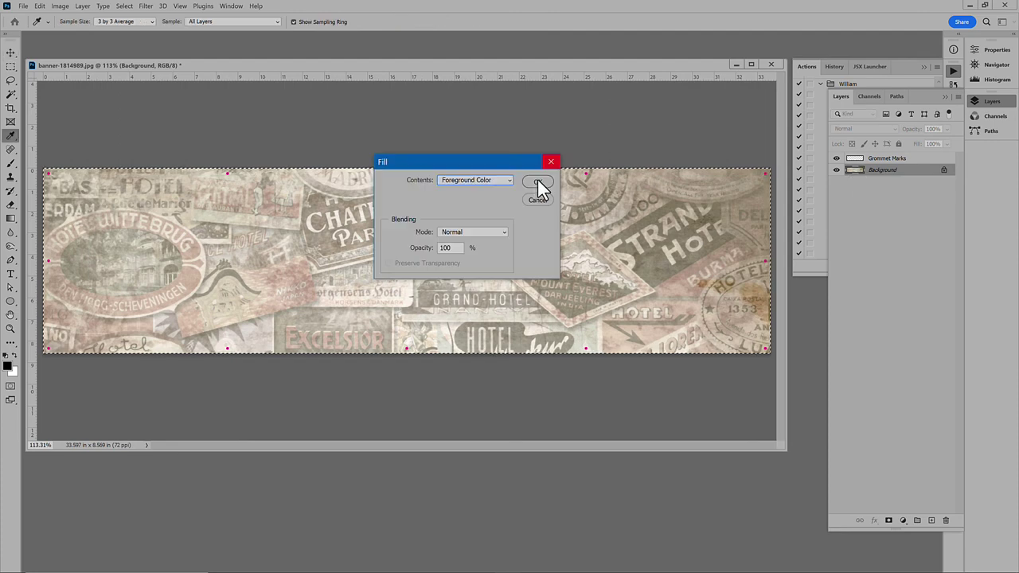
pyautogui.click(537, 181)
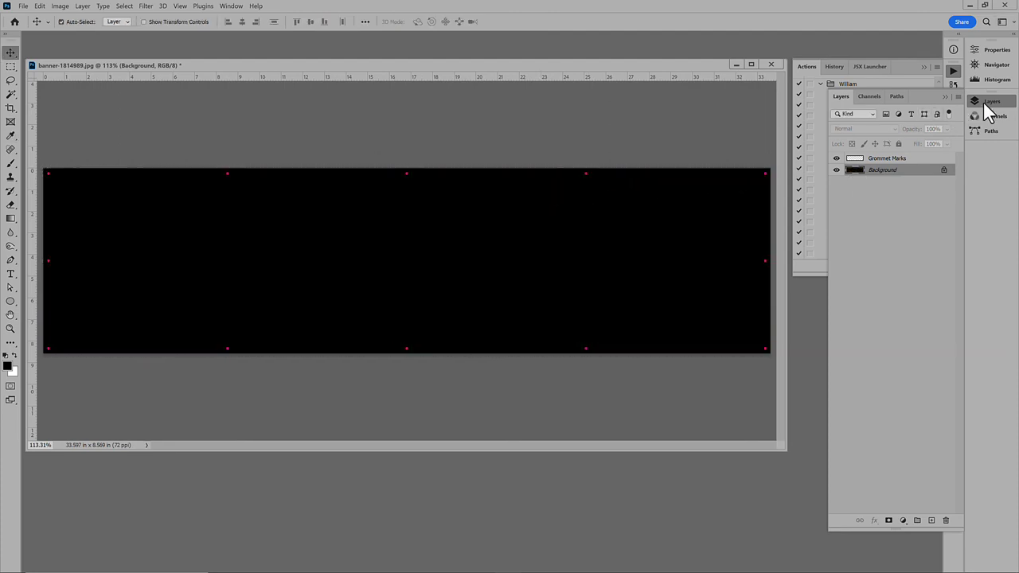
# Run the Grommet Marks Photoshop action again with the mark color set to white and generate the marks
pyautogui.click(984, 104)
pyautogui.click(876, 266)
pyautogui.click(405, 311)
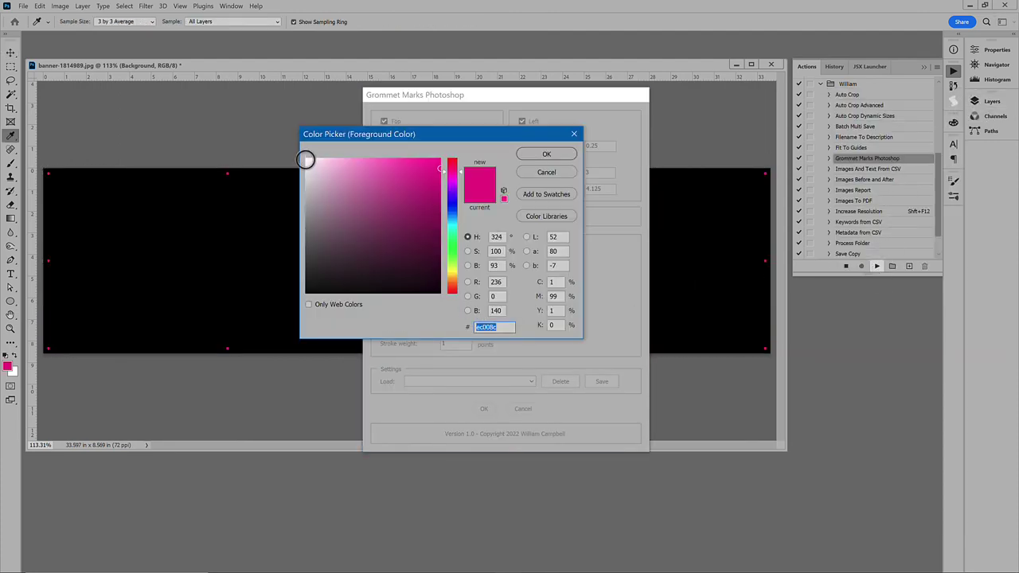
pyautogui.click(536, 153)
pyautogui.click(482, 408)
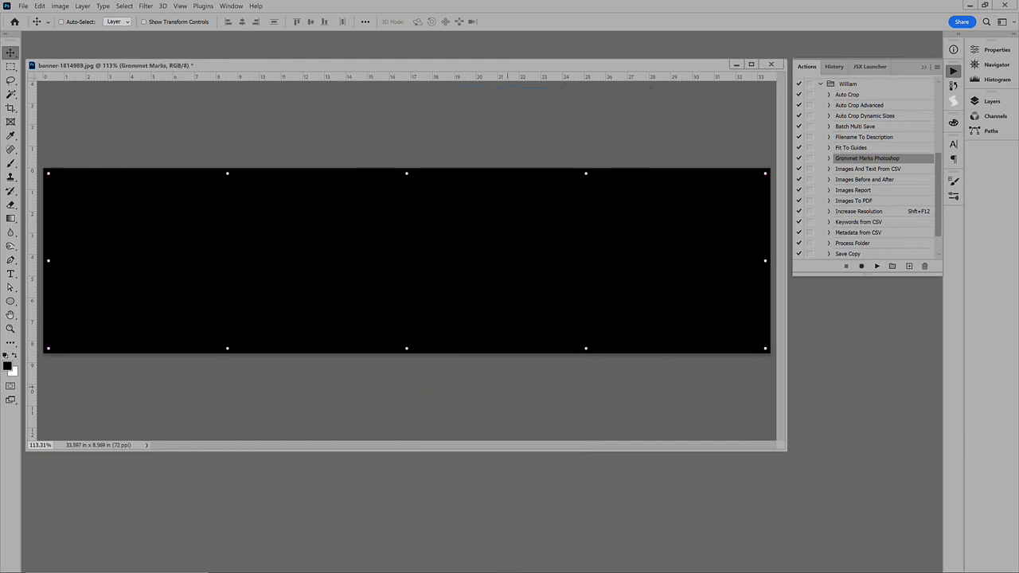